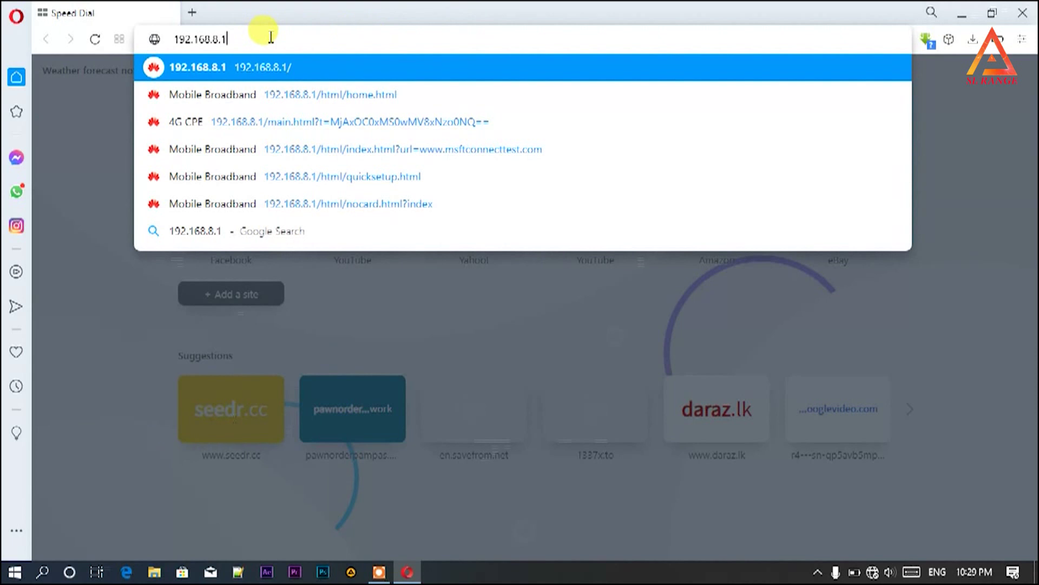
- Load 192.168.8.1 and highlight the Invalid SIM card value in the Status table
key(Return)
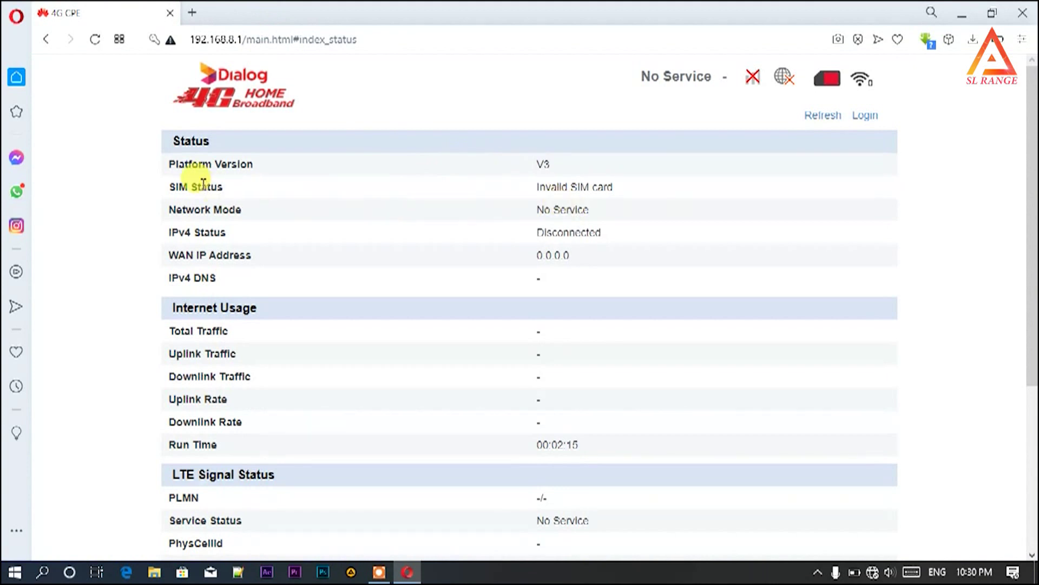
drag(173, 186, 217, 187)
drag(539, 187, 622, 194)
click(622, 194)
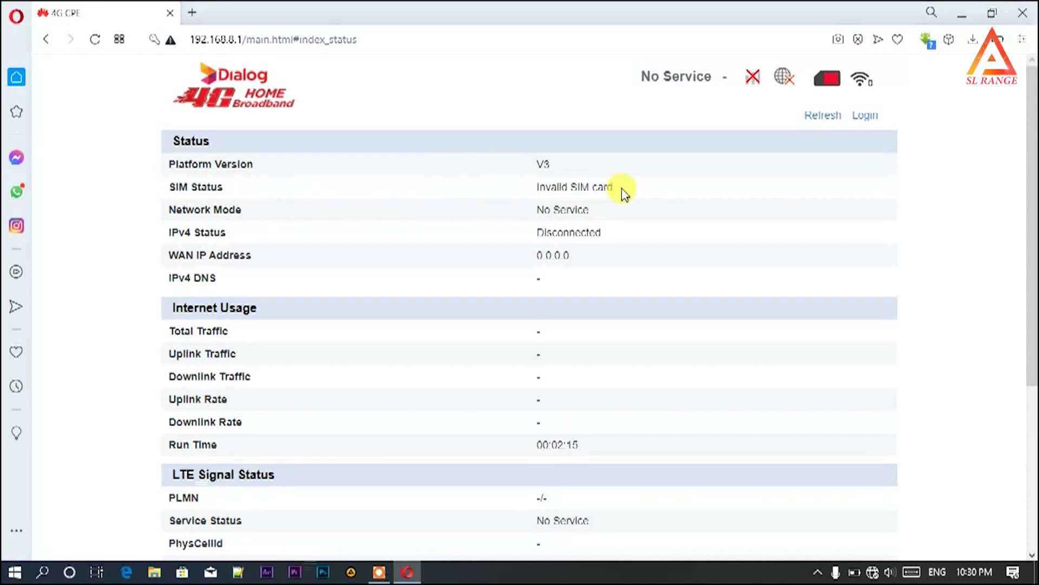
drag(536, 186, 626, 190)
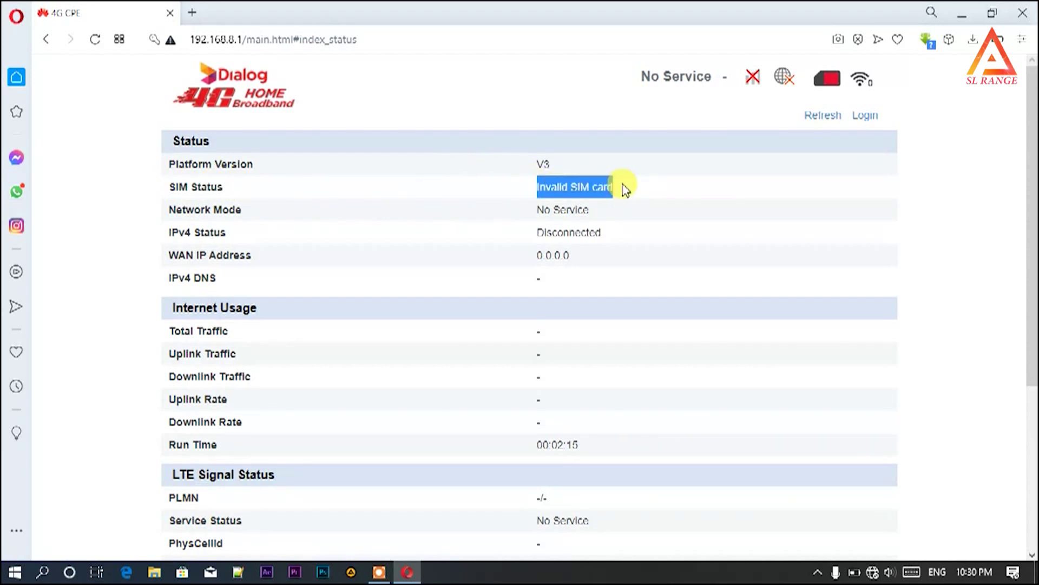
click(681, 260)
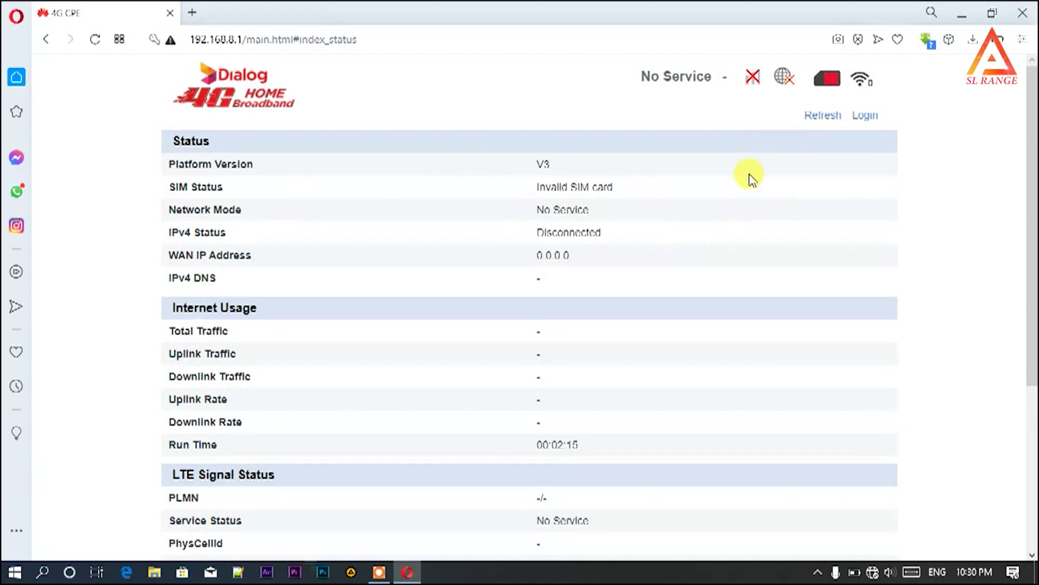
scroll(752, 178, down, 5)
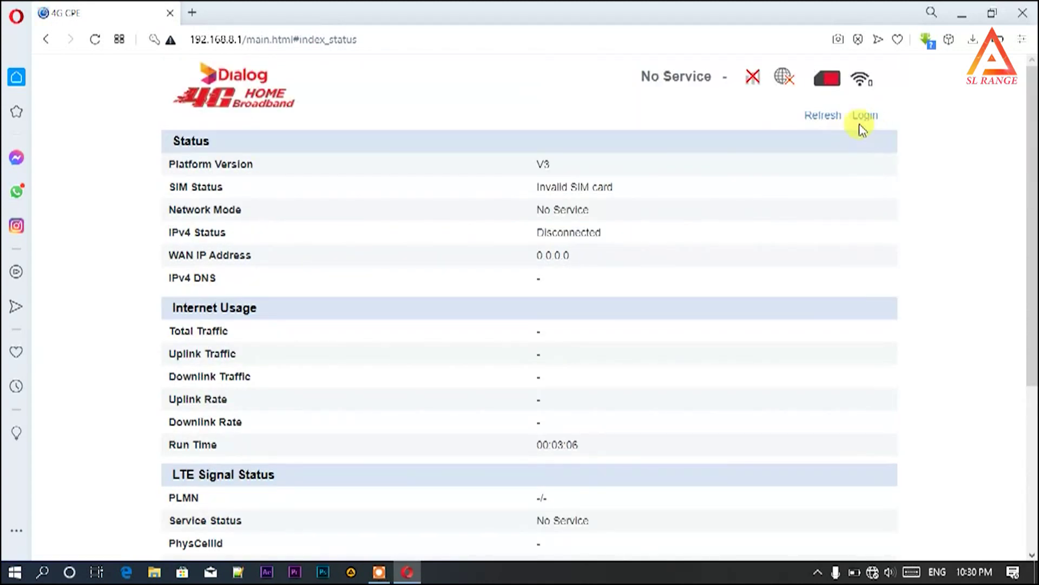
- Log in to the router admin with the browser's saved username and password
click(865, 118)
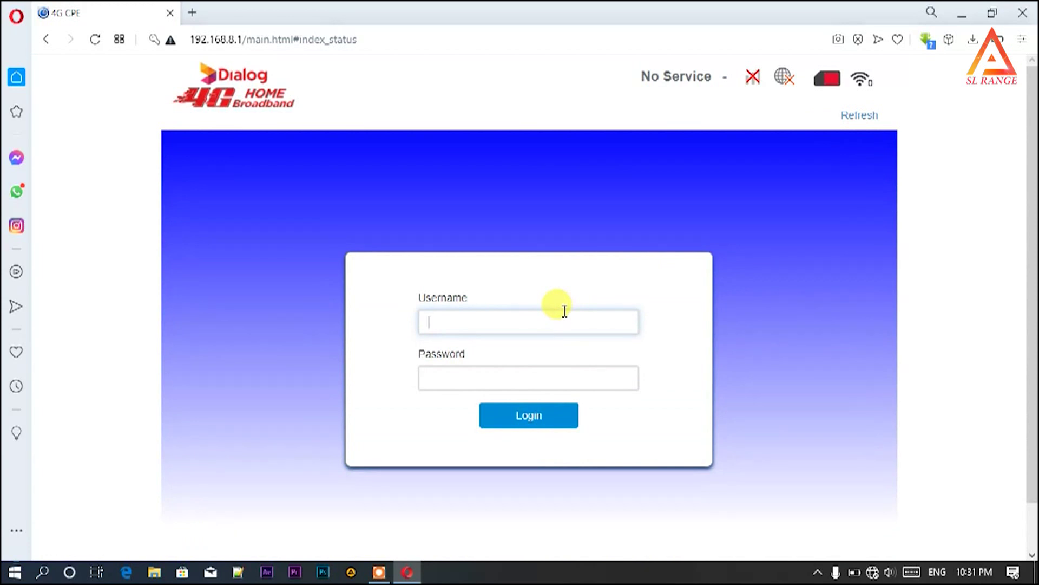
text(user)
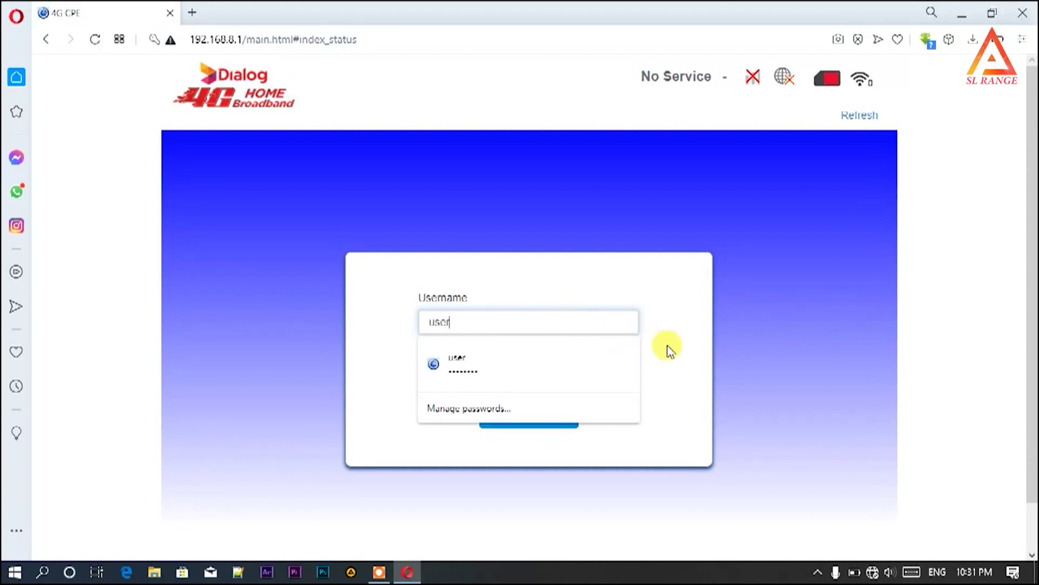
click(671, 352)
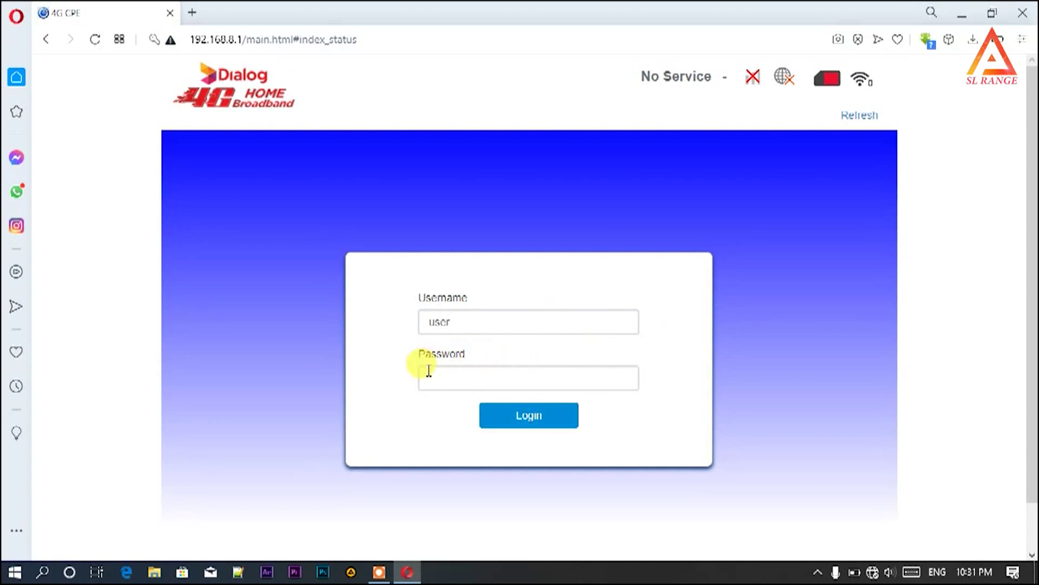
click(449, 378)
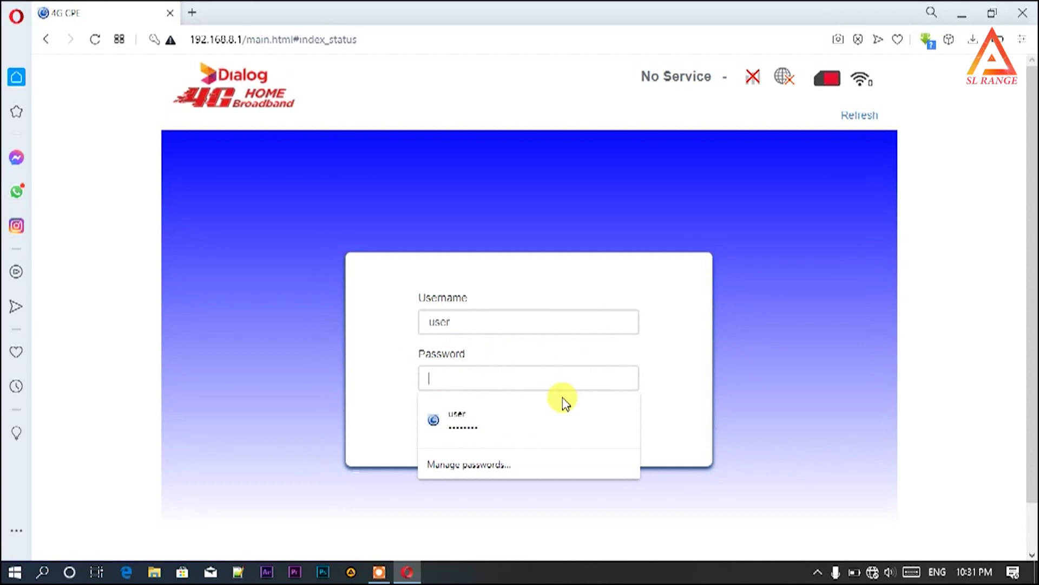
click(563, 403)
click(529, 414)
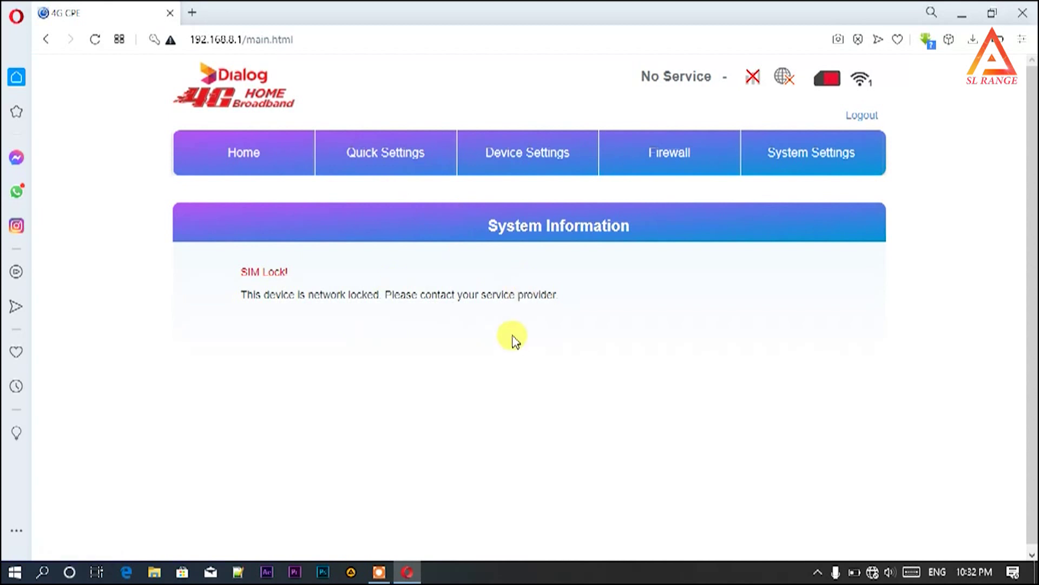
- Go to Device Settings > Advance Settings to reach the file update section
click(523, 157)
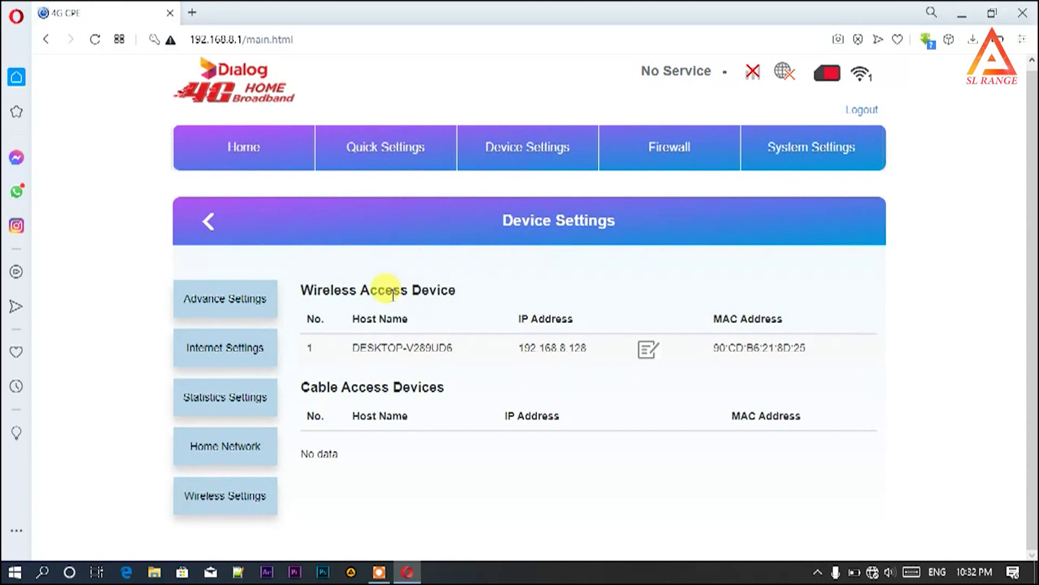
click(245, 301)
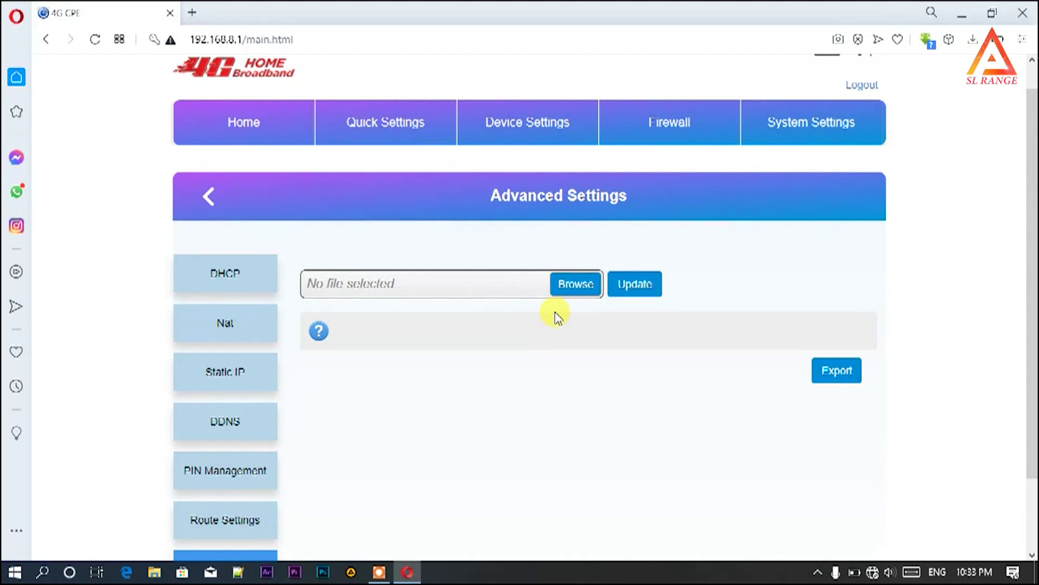
- Choose 'SL RANGE Dialog ZLT P25 Unlock File.bin' from the Desktop as the upload file
click(576, 285)
scroll(232, 204, down, 8)
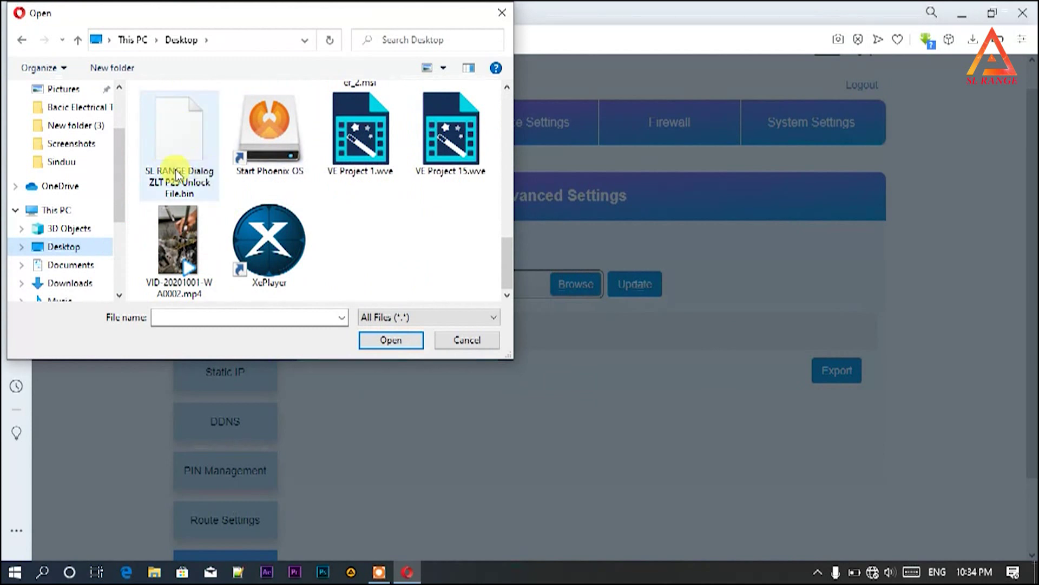
click(196, 176)
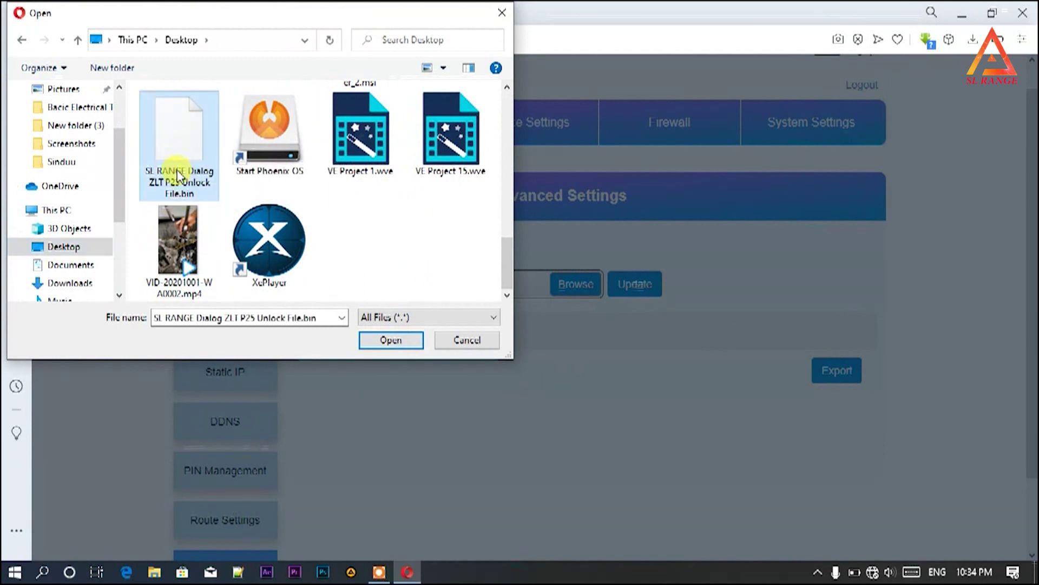
double_click(178, 176)
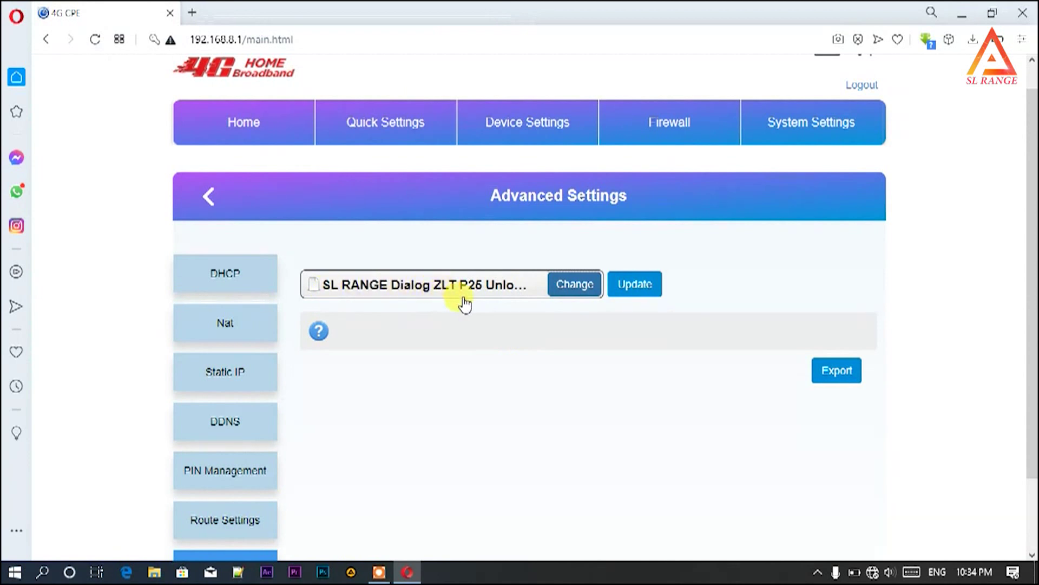
- Upload the unlock file, check the Wi-Fi networks during the restart, and acknowledge the logout alert
click(651, 295)
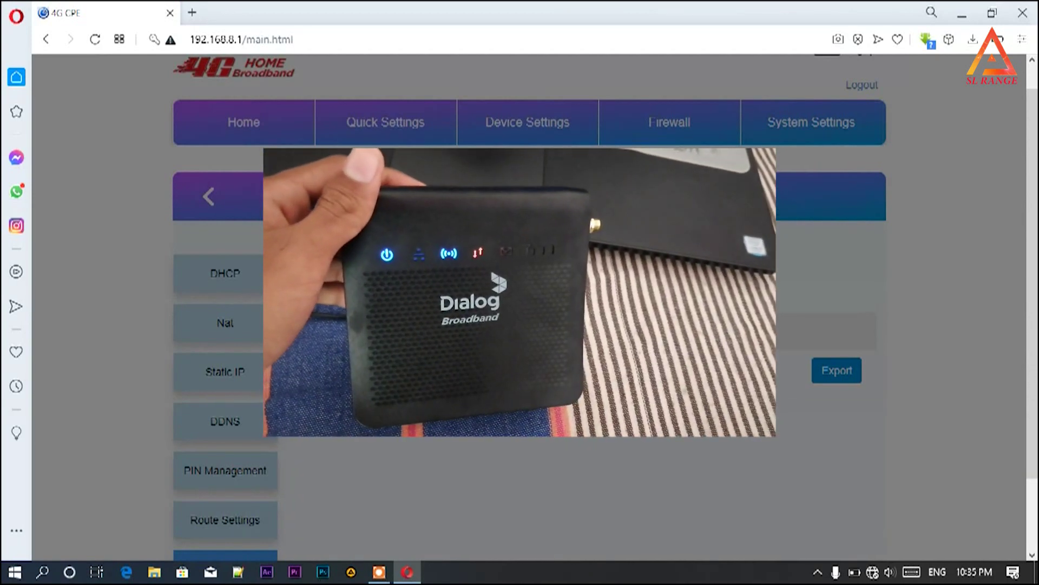
click(652, 294)
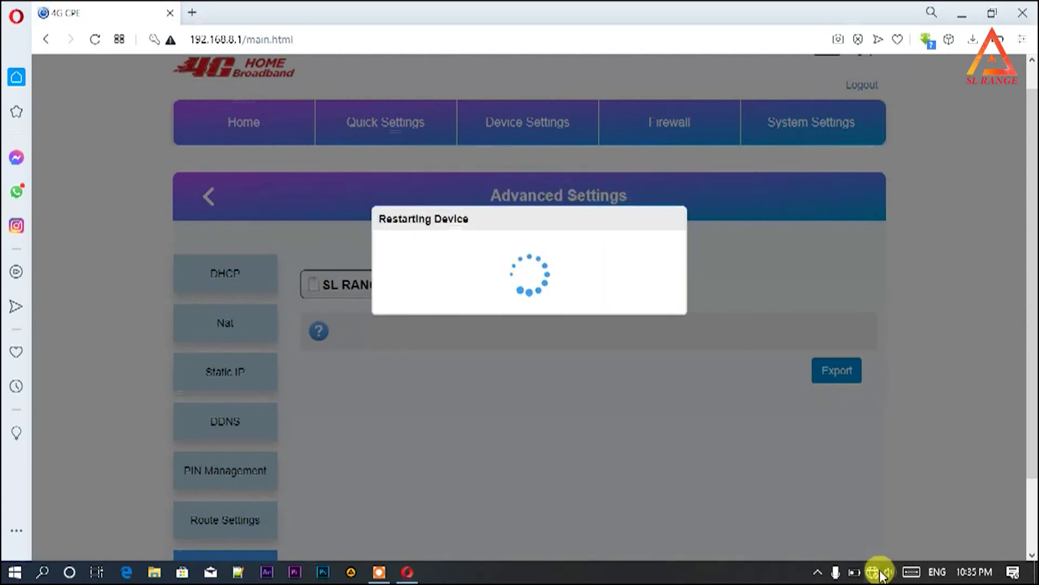
click(874, 572)
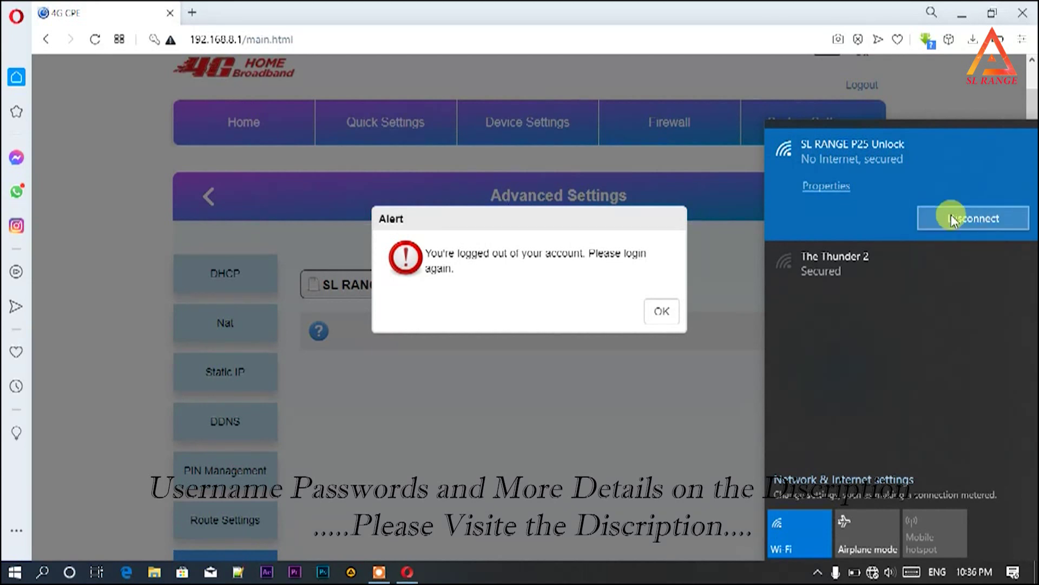
click(670, 320)
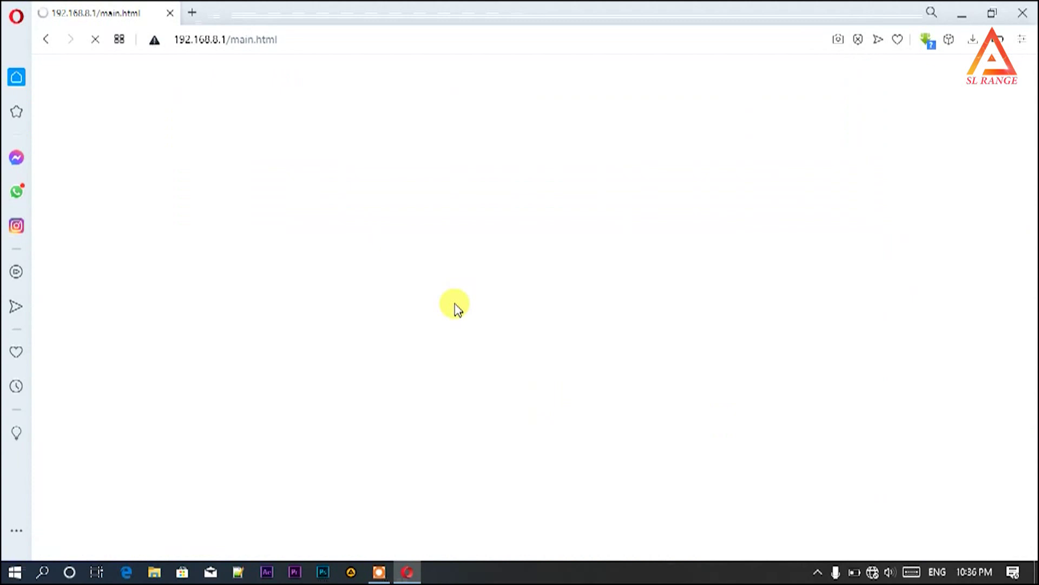
- Reload the router page and highlight the SIM Status value, now reading Normal
click(95, 40)
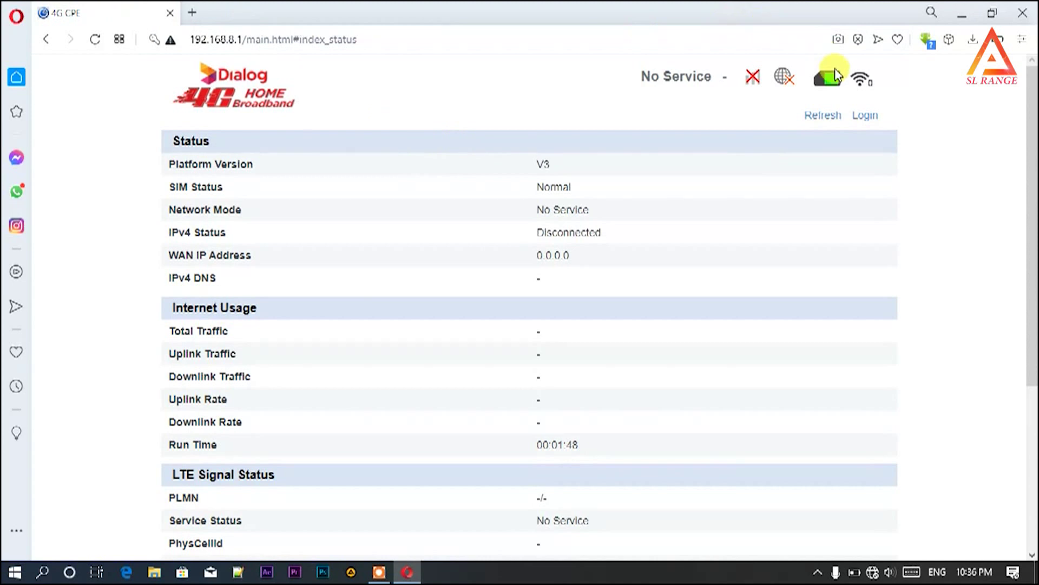
mouse_move(827, 79)
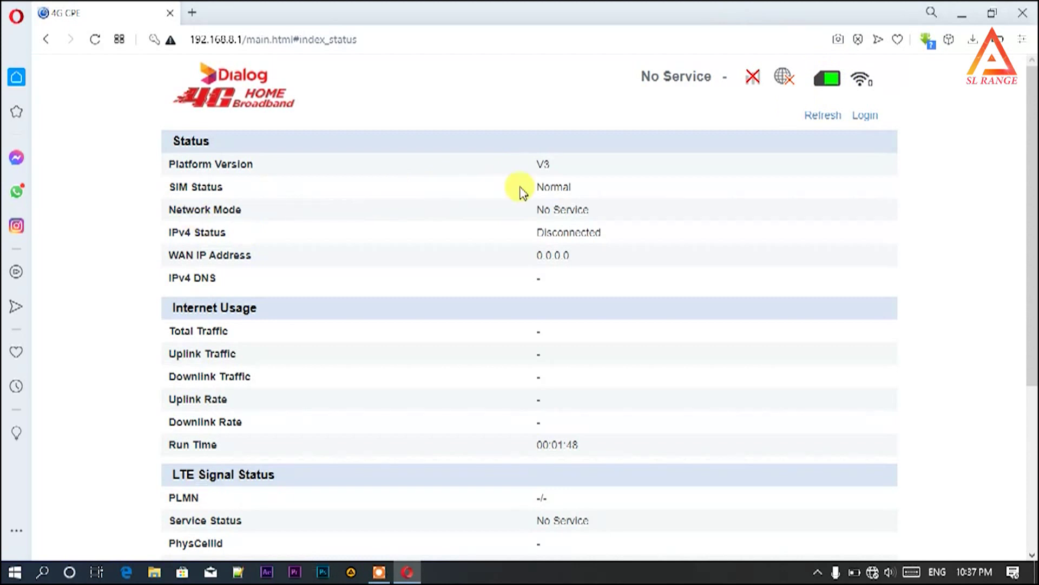
double_click(549, 187)
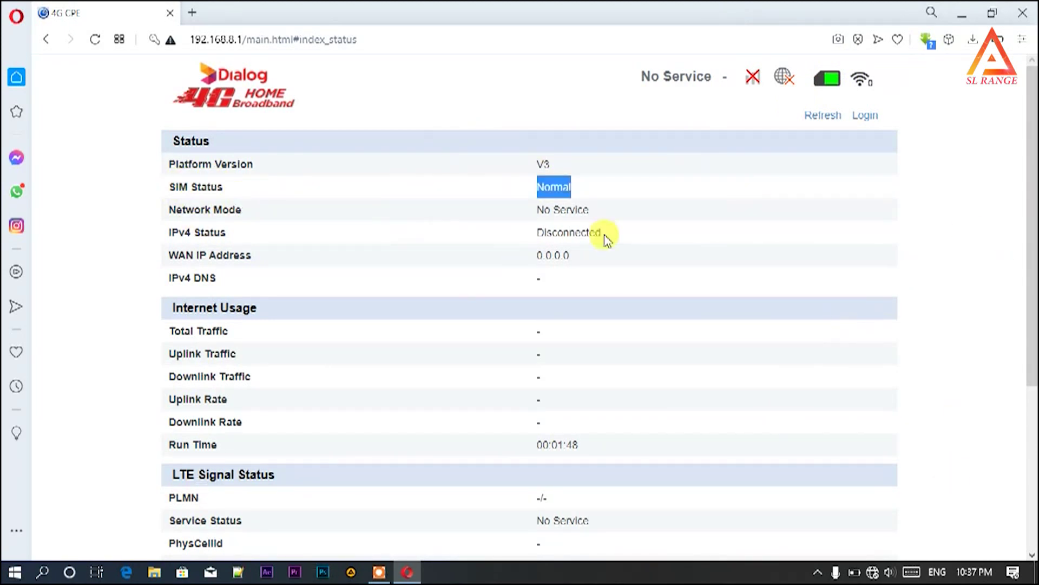
click(569, 190)
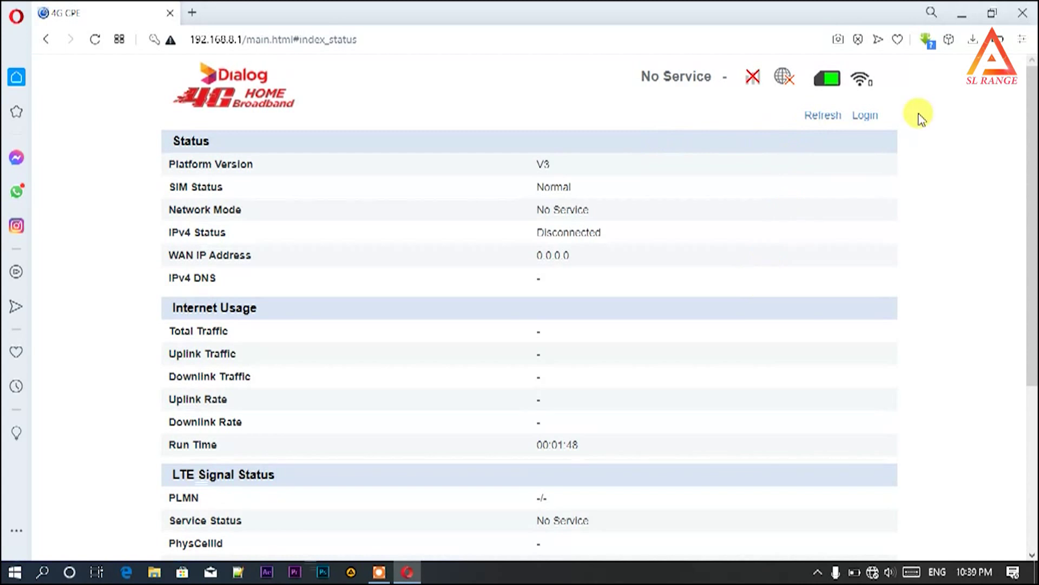
- Sign in with the admin username and the admin account password
click(871, 118)
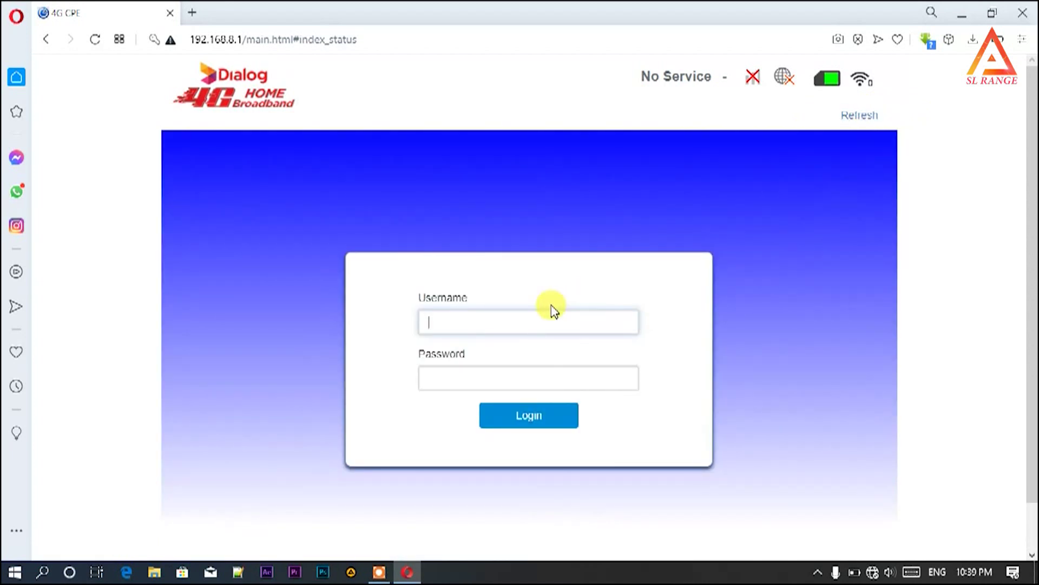
click(551, 311)
text(SL_RANGE)
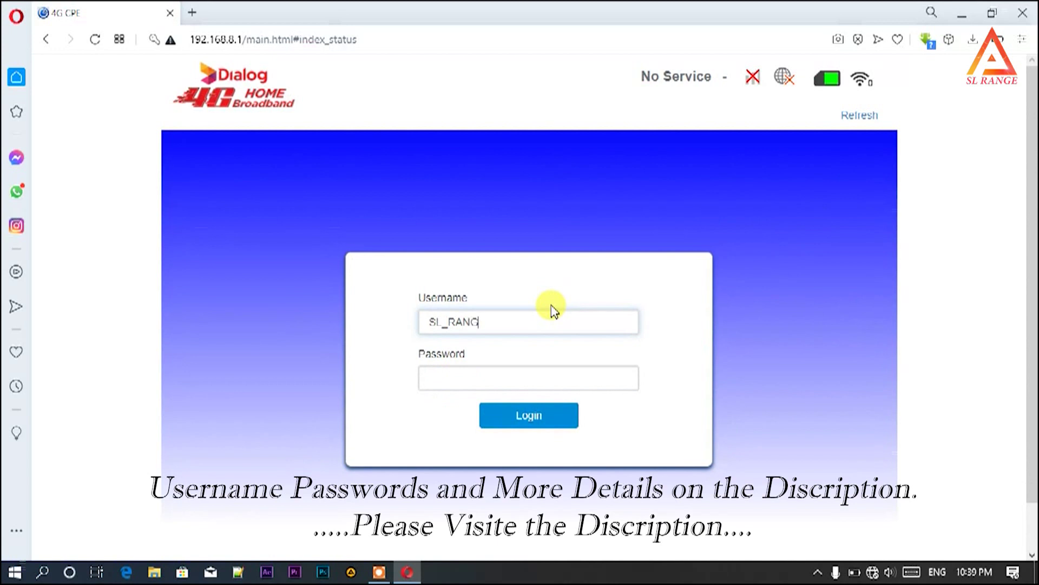
click(544, 376)
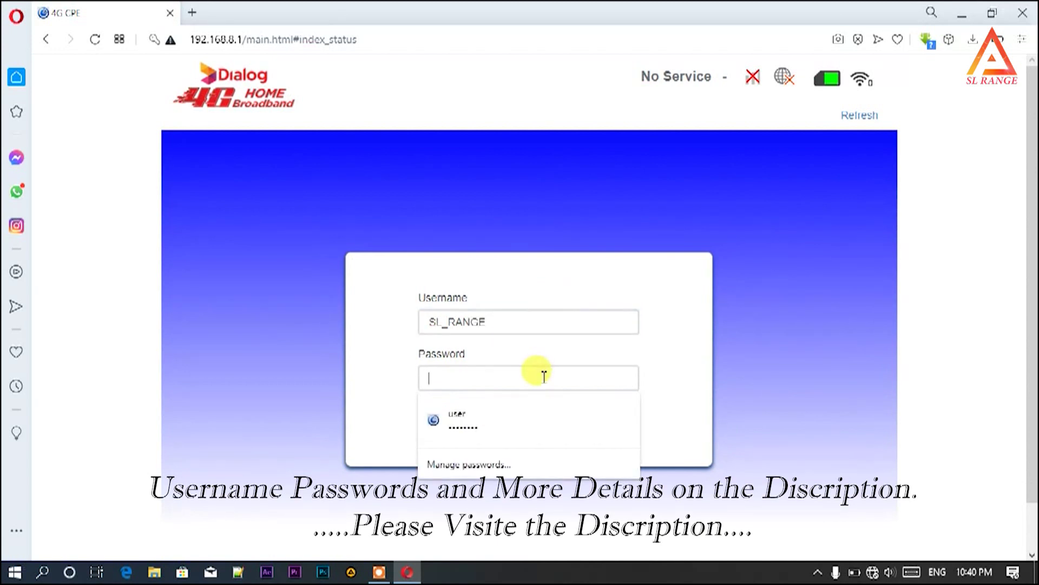
text(admin)
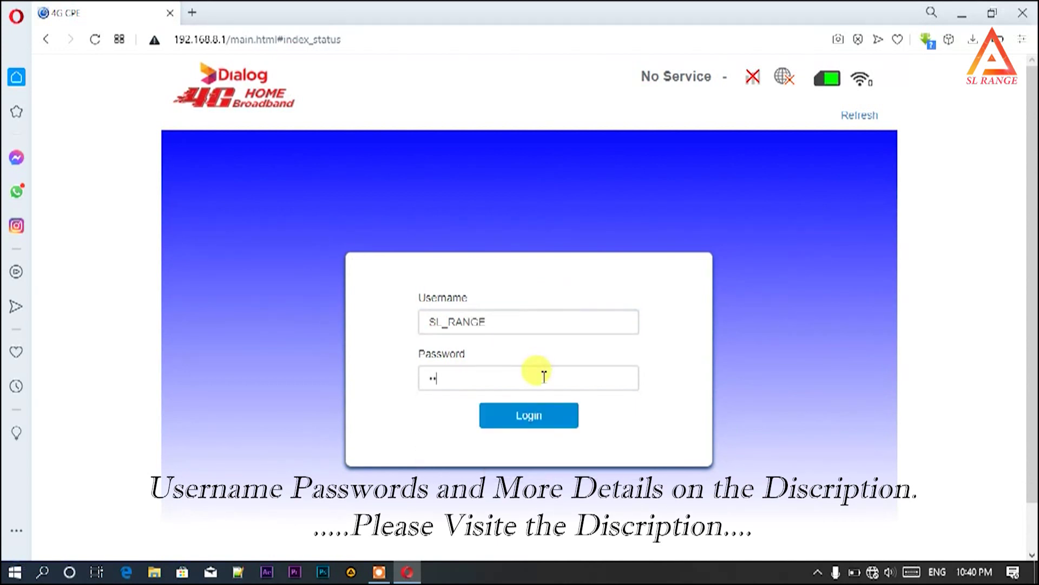
text(1234567)
click(550, 417)
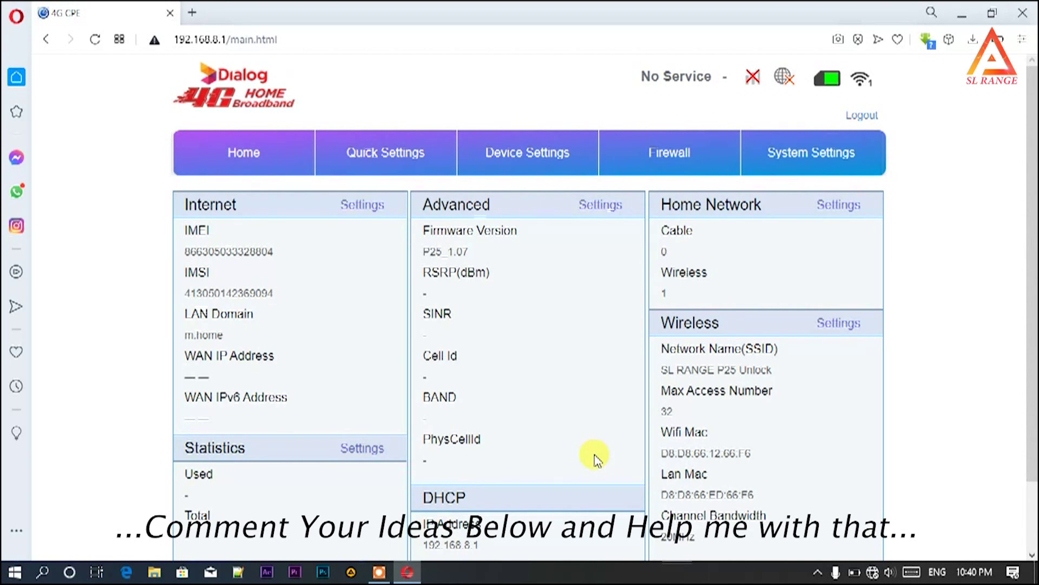
- Scroll the Home page to review DHCP pool 192.168.8.100–192.168.8.200 and wireless info
scroll(596, 459, down, 2)
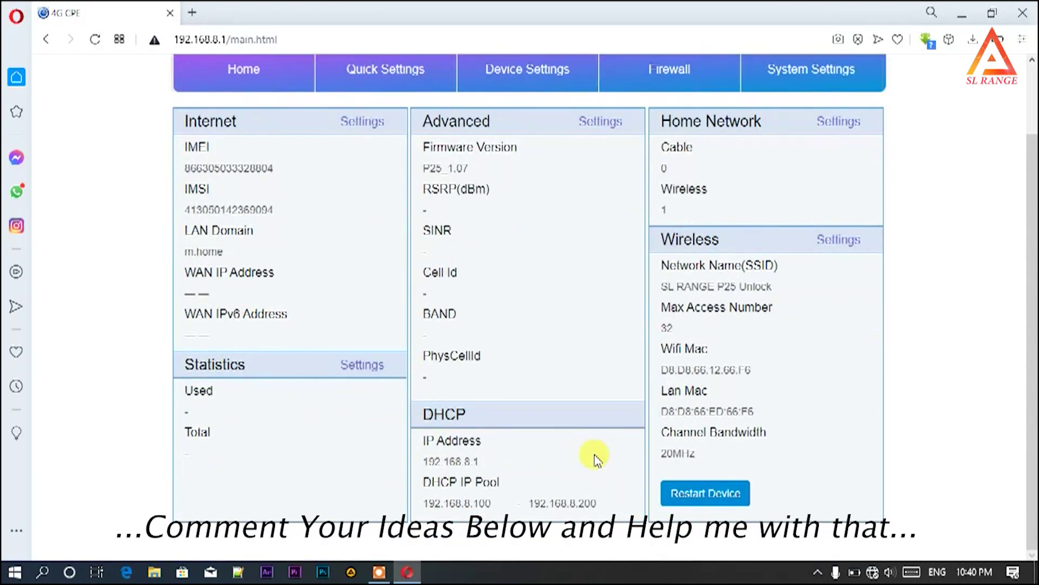
scroll(595, 459, up, 2)
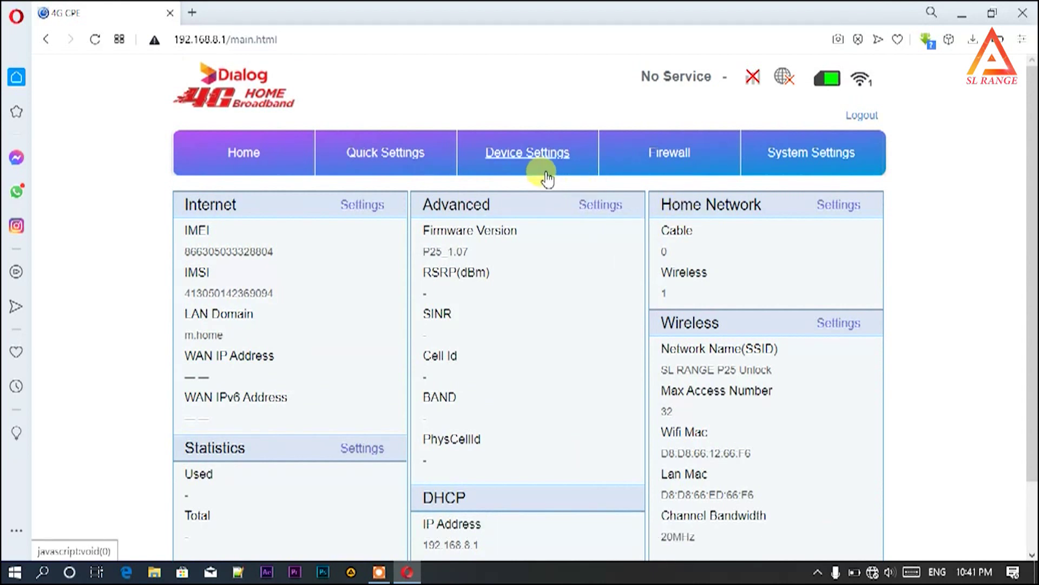
- Open Device Settings > Wireless Settings and check the Main SSID 'SL RANGE P25 Unlock'
click(531, 158)
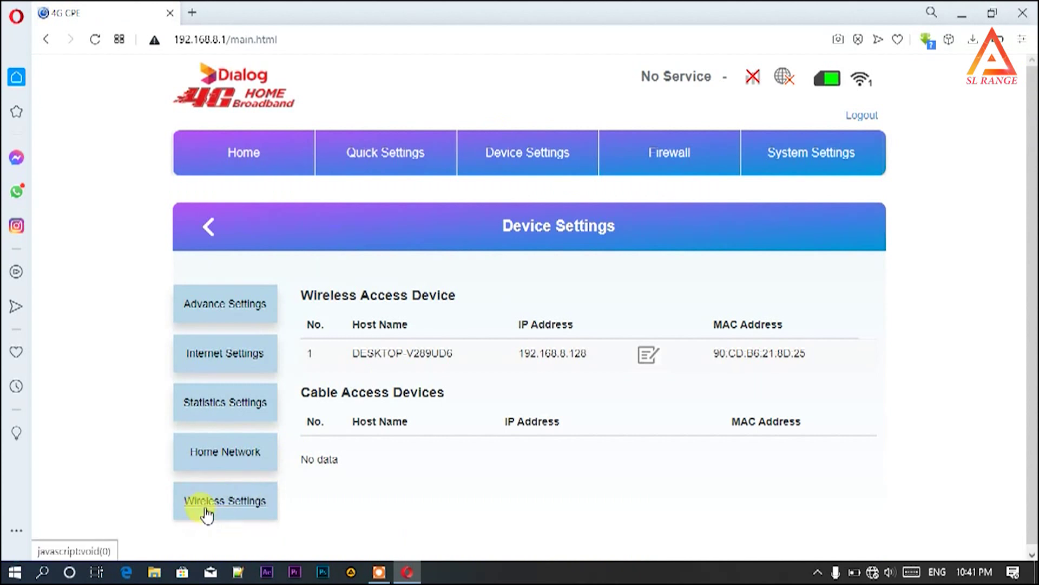
click(233, 511)
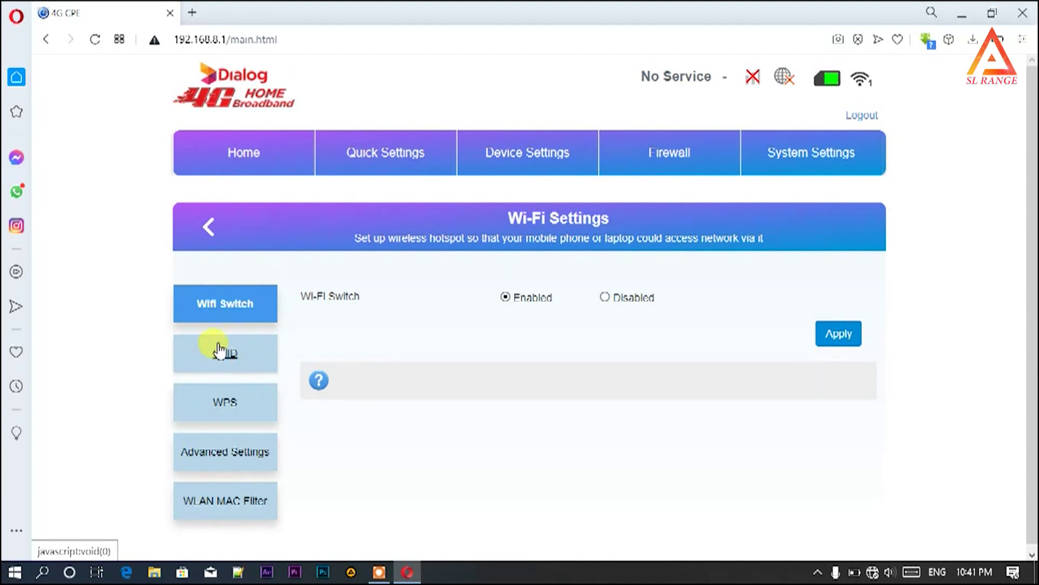
scroll(230, 366, down, 1)
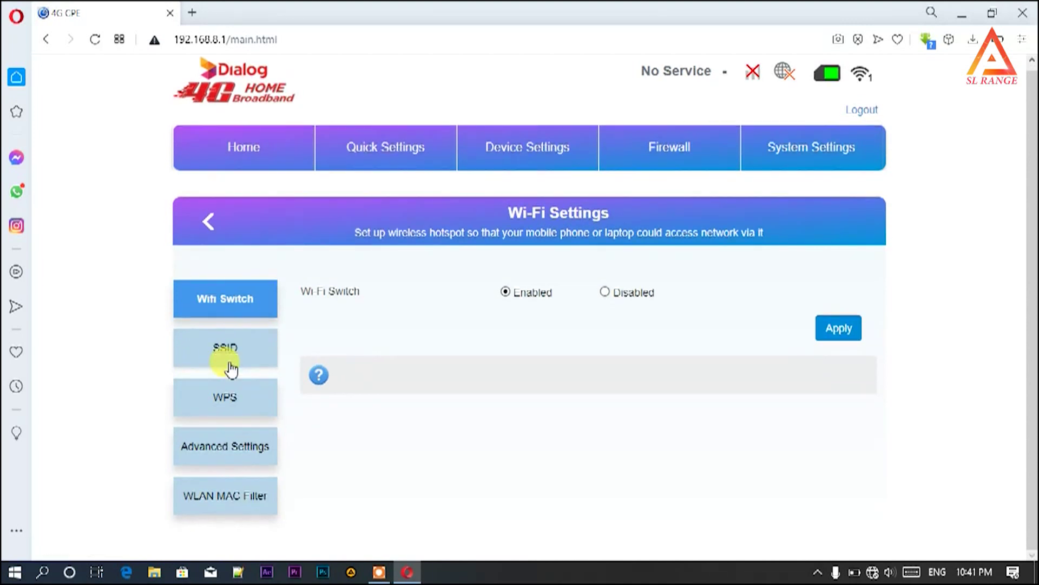
scroll(468, 445, down, 3)
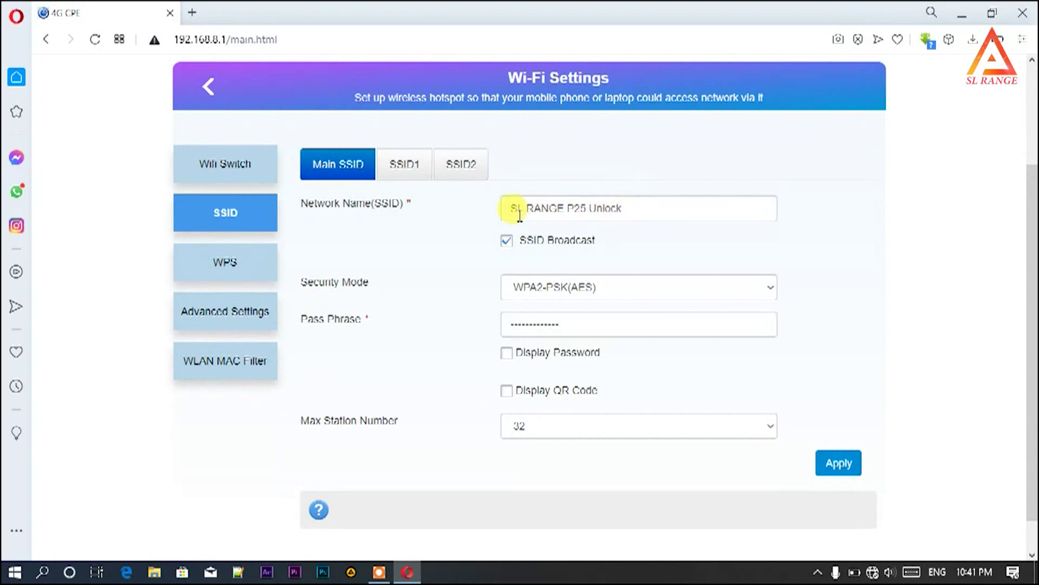
click(610, 217)
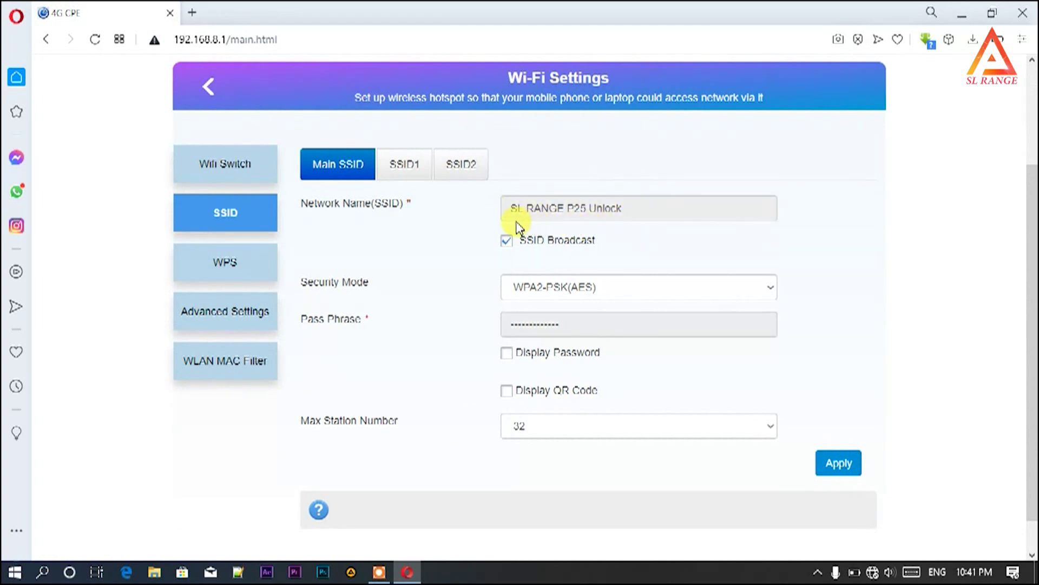
click(737, 207)
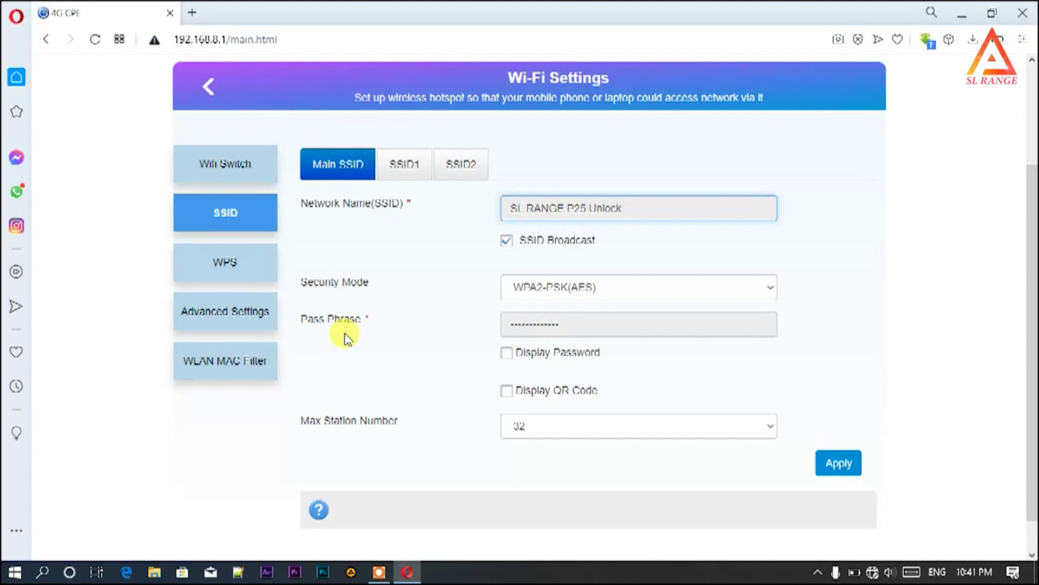
- Tick Display Password to show the Wi-Fi pass phrase and select it
click(506, 353)
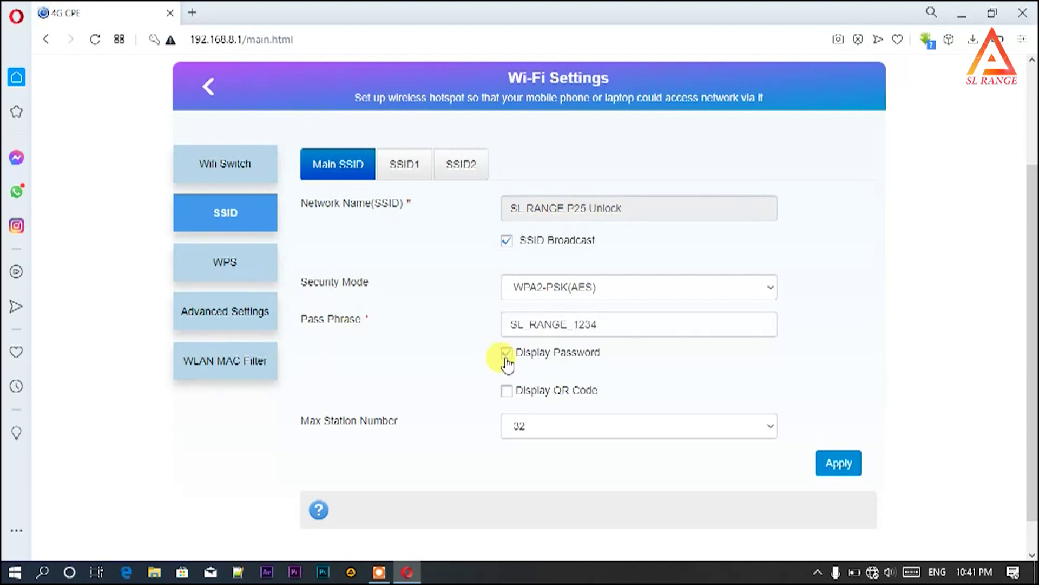
double_click(505, 324)
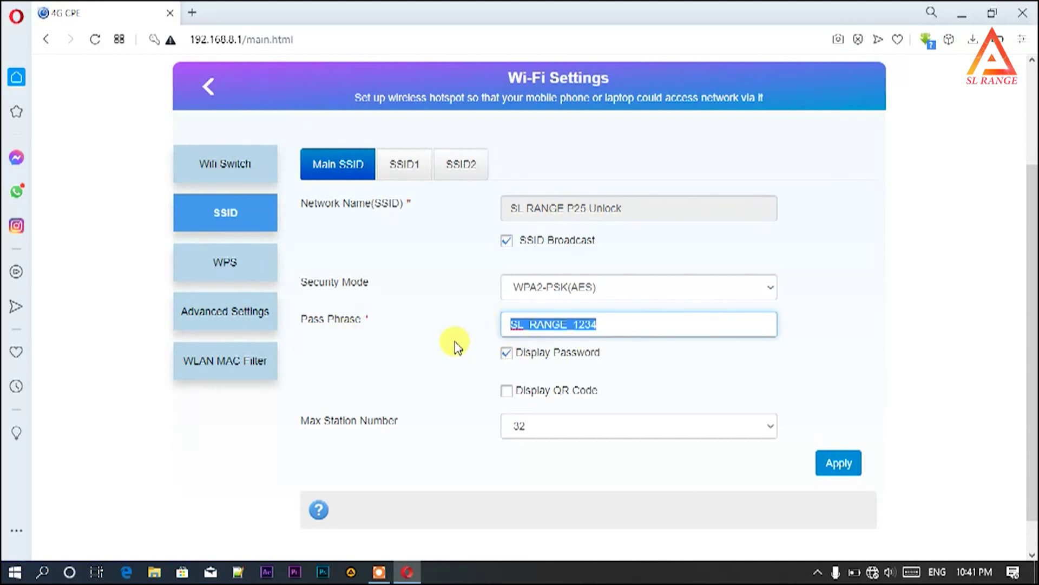
click(840, 347)
scroll(758, 260, up, 3)
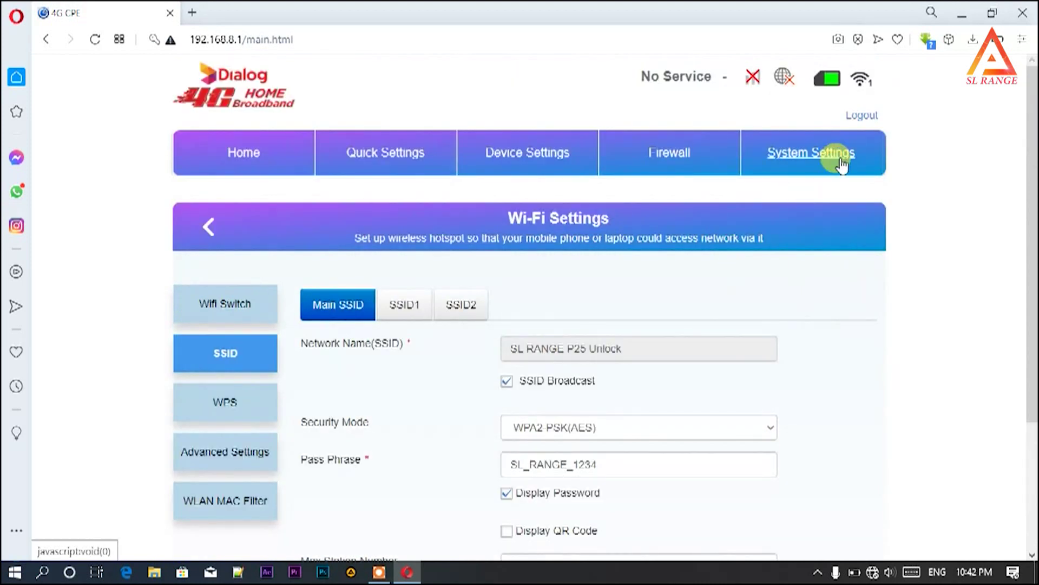
- Open the Modify Password form under System Settings
click(794, 157)
scroll(357, 216, up, 3)
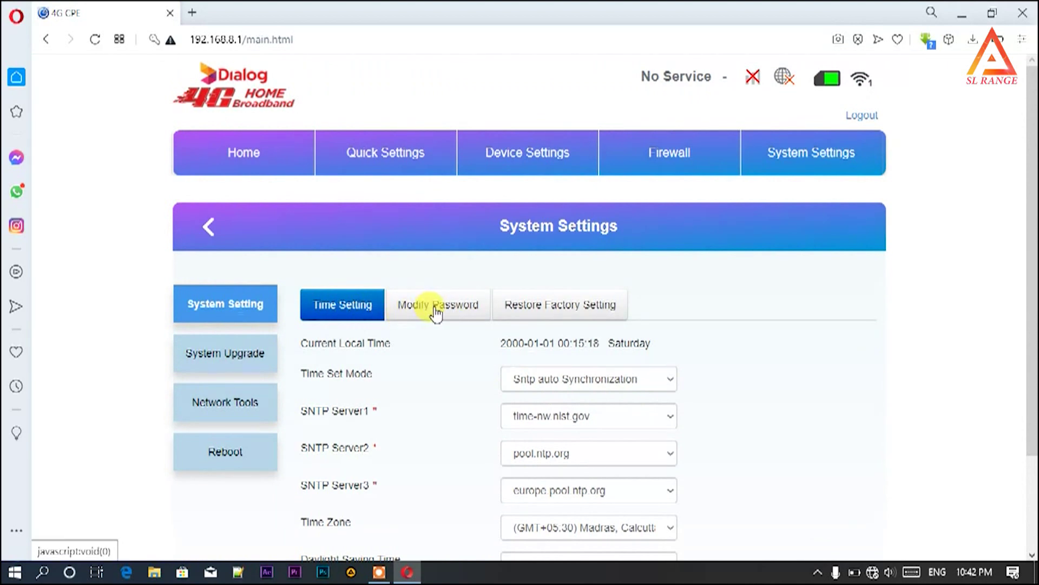
scroll(540, 417, down, 2)
click(454, 307)
scroll(456, 320, down, 2)
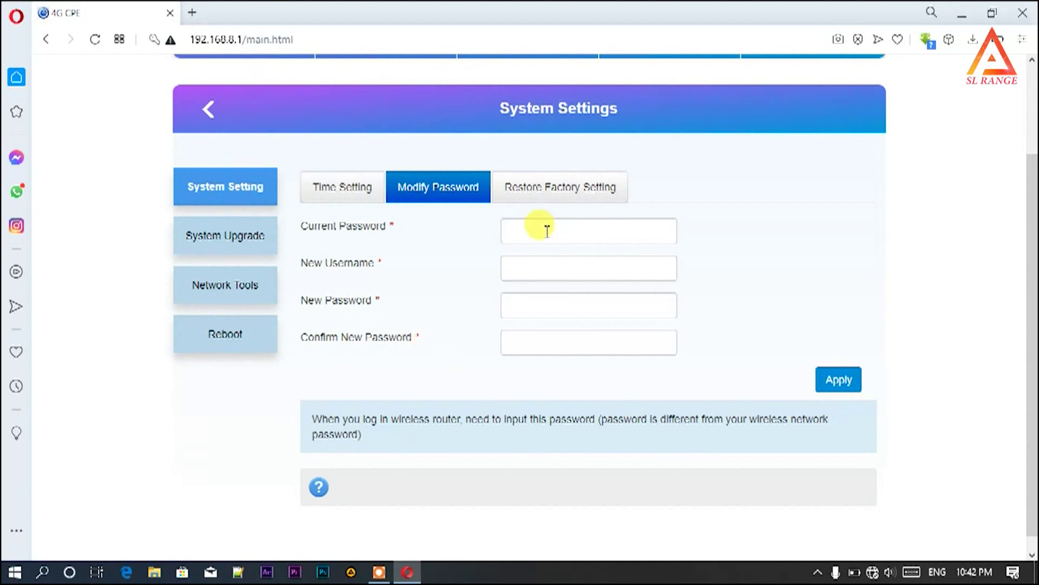
- Step through the Current Password, New Username, New Password and Confirm fields, leaving them empty
click(539, 229)
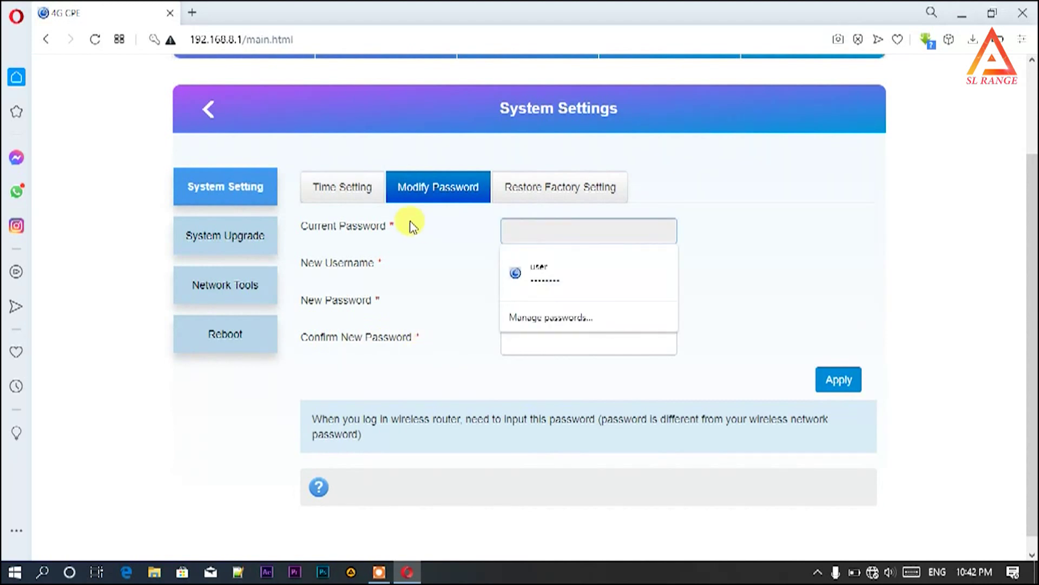
click(552, 232)
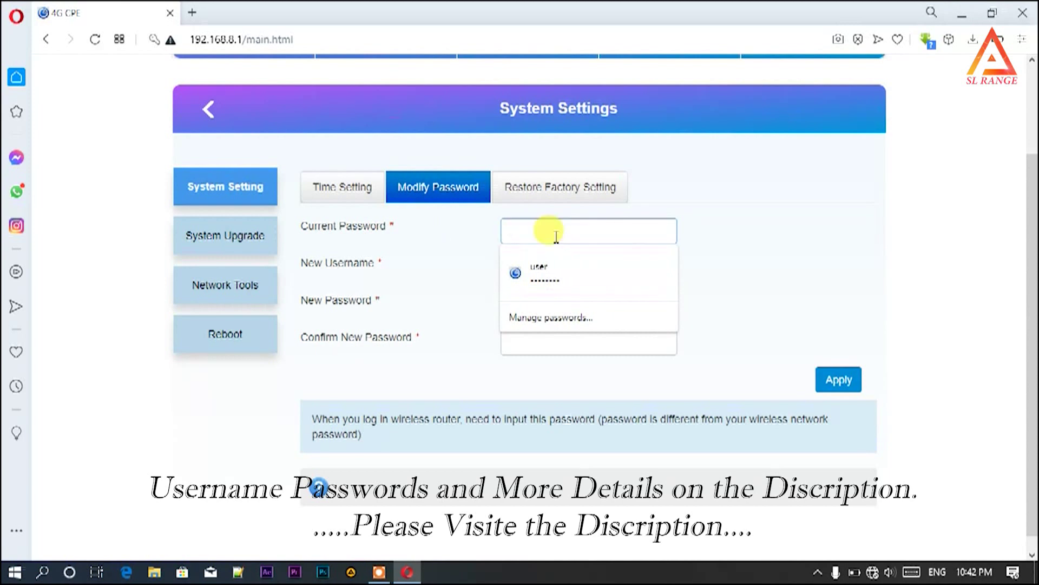
key(Tab)
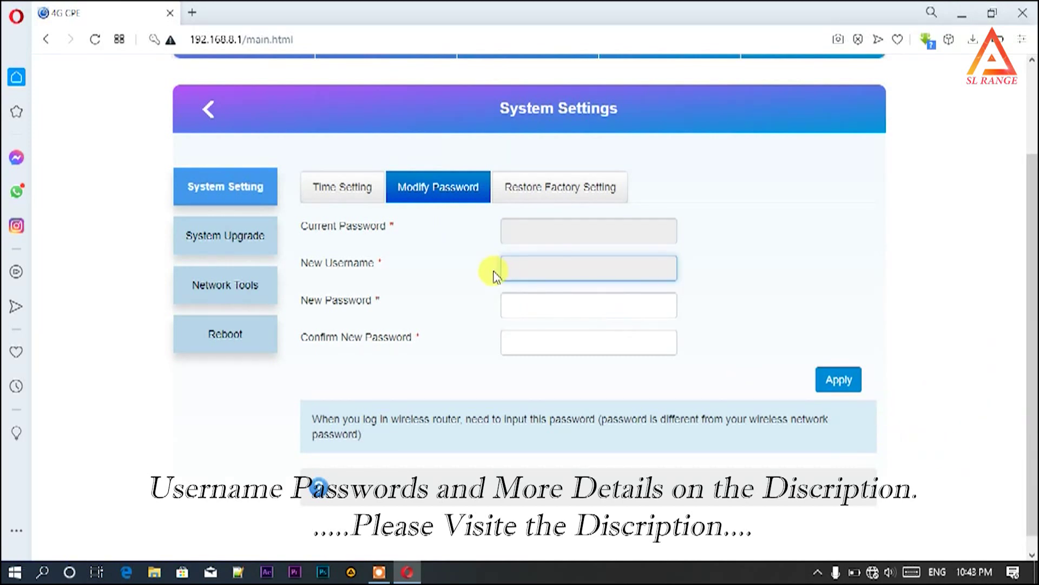
click(538, 274)
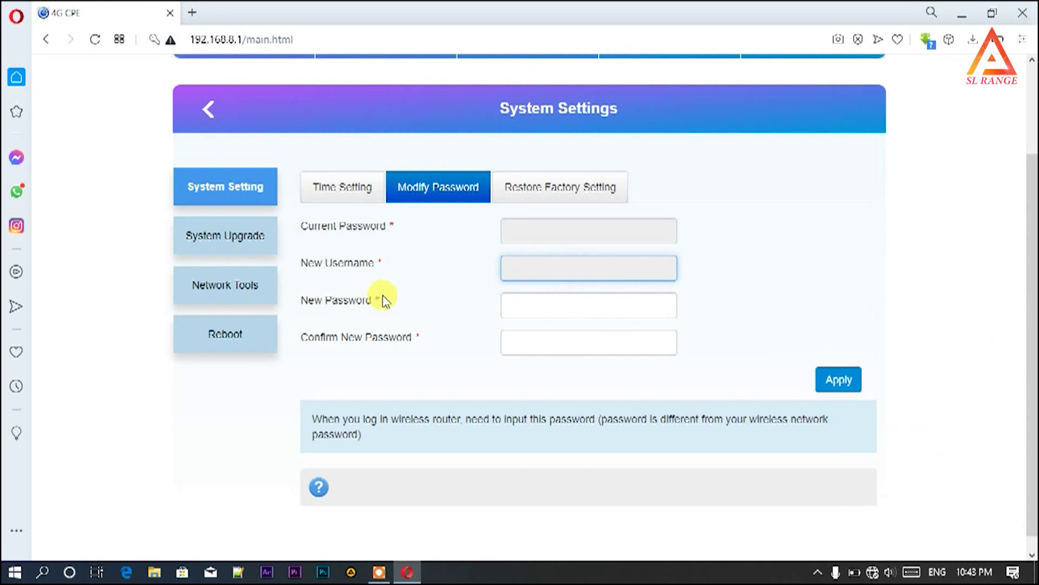
click(552, 299)
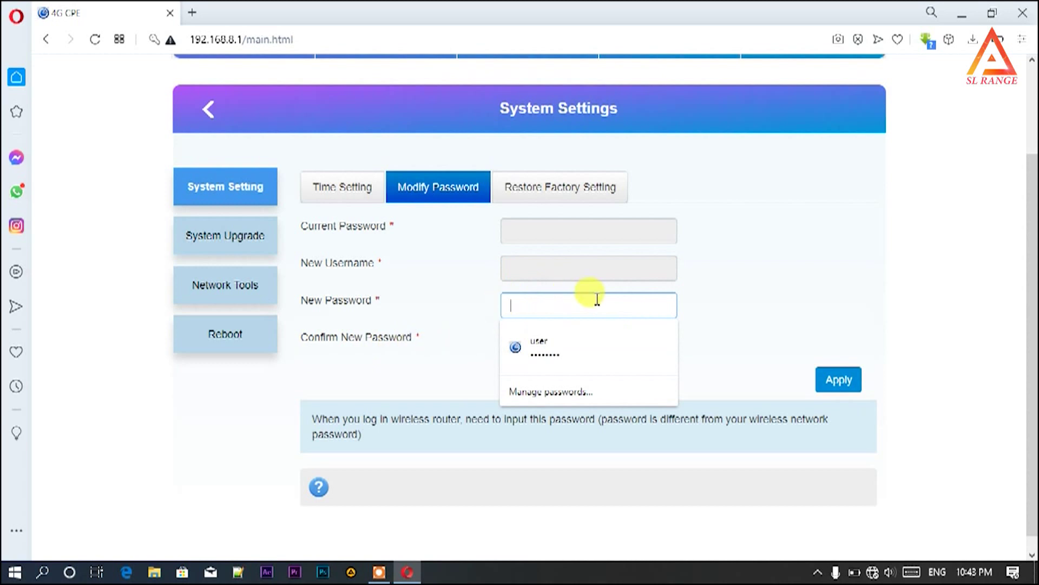
click(709, 330)
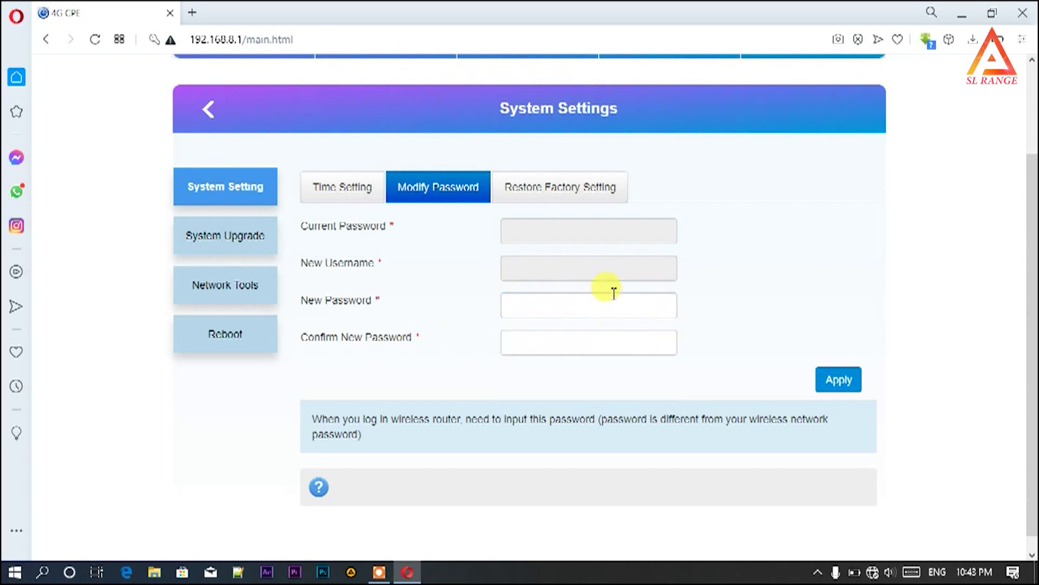
click(560, 341)
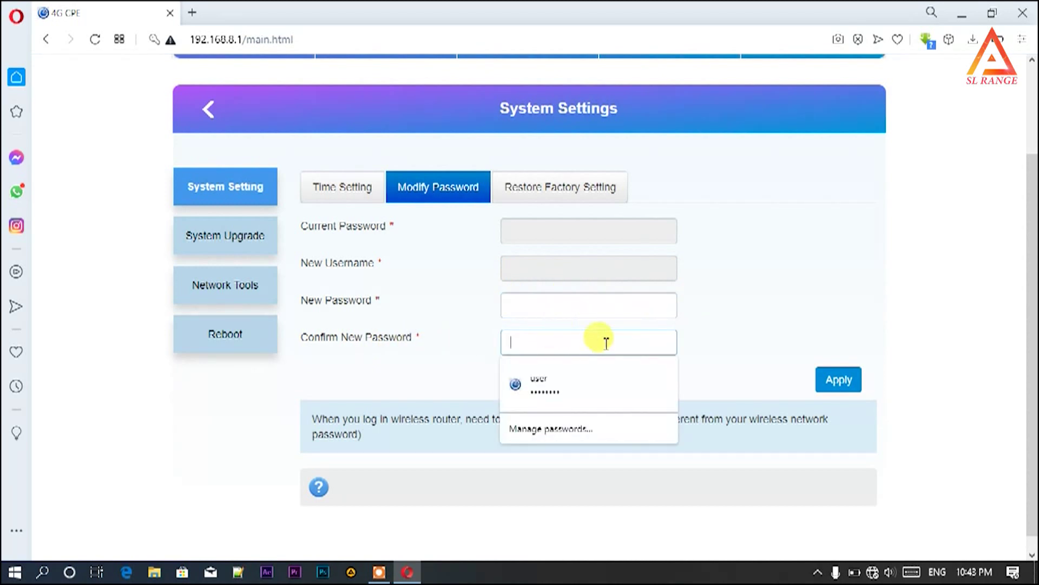
click(780, 289)
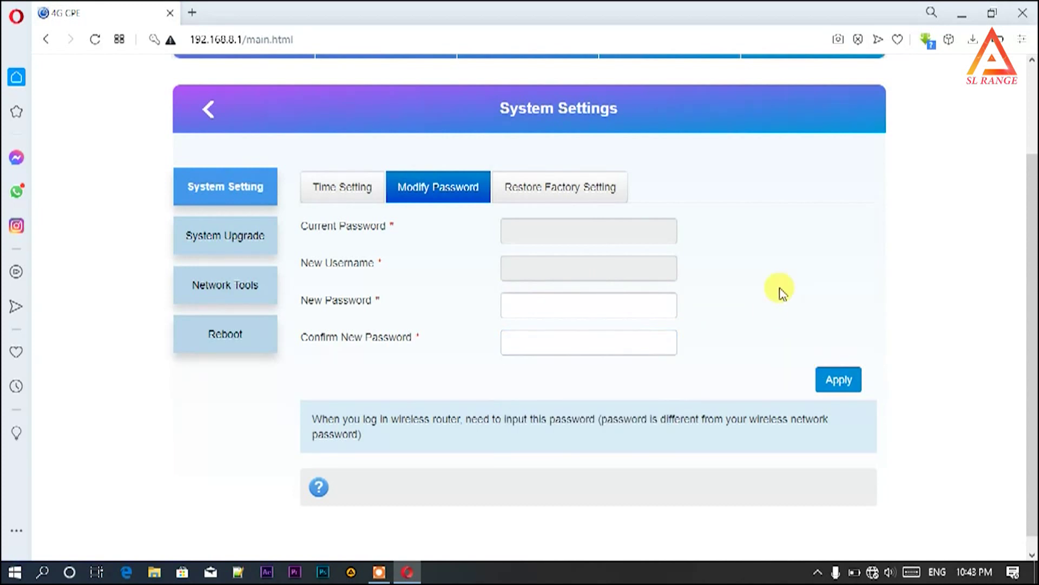
scroll(780, 292, up, 2)
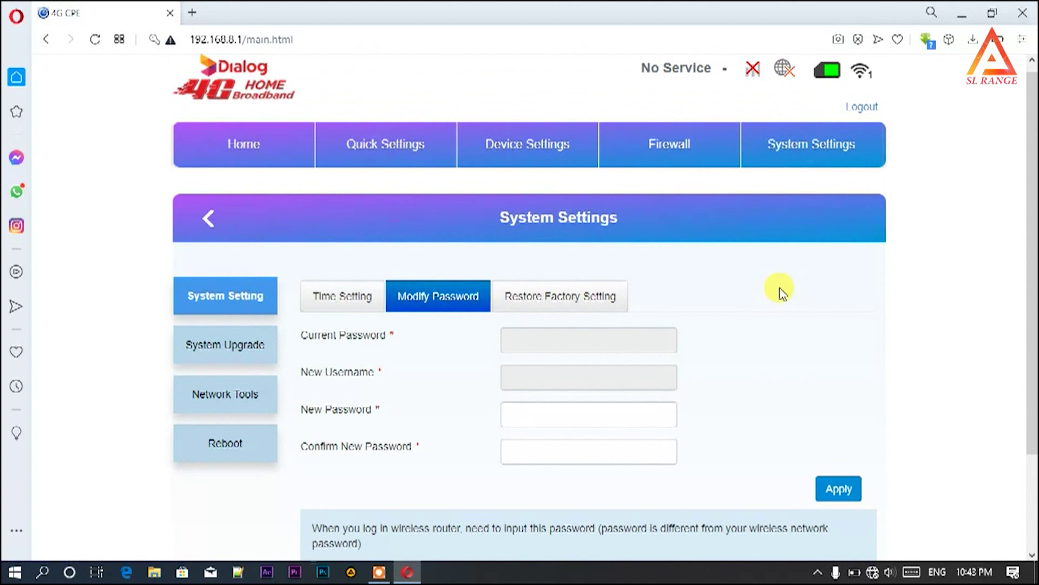